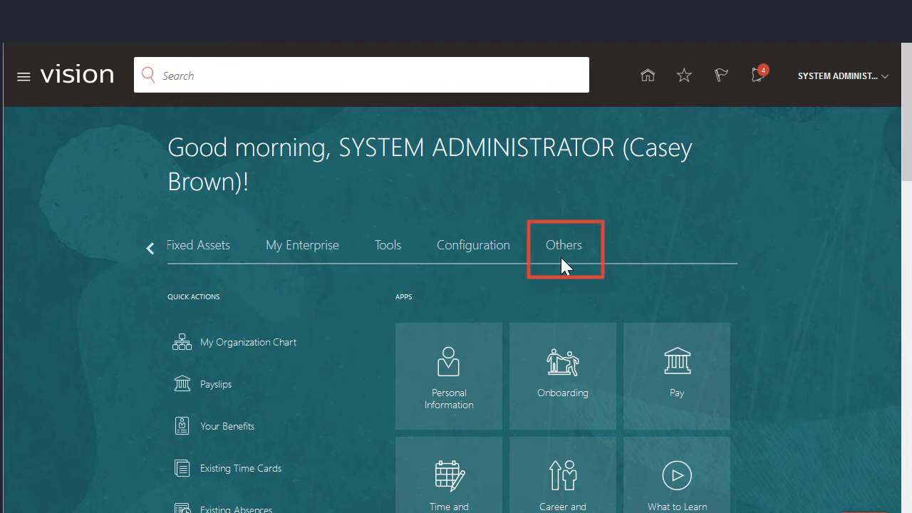
Step: Open the workspace for financial reports from the Financial Reporting Center and launch Financial Reporting Web Studio
left_click(562, 249)
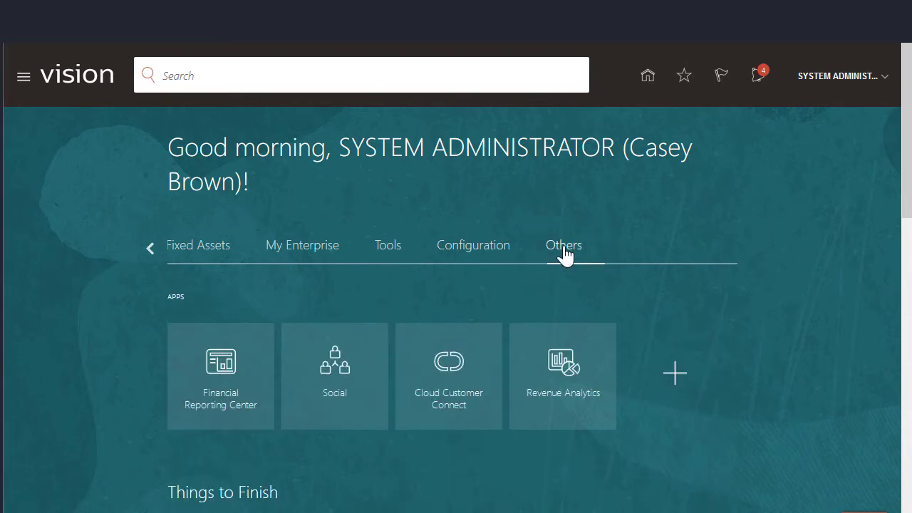
left_click(218, 366)
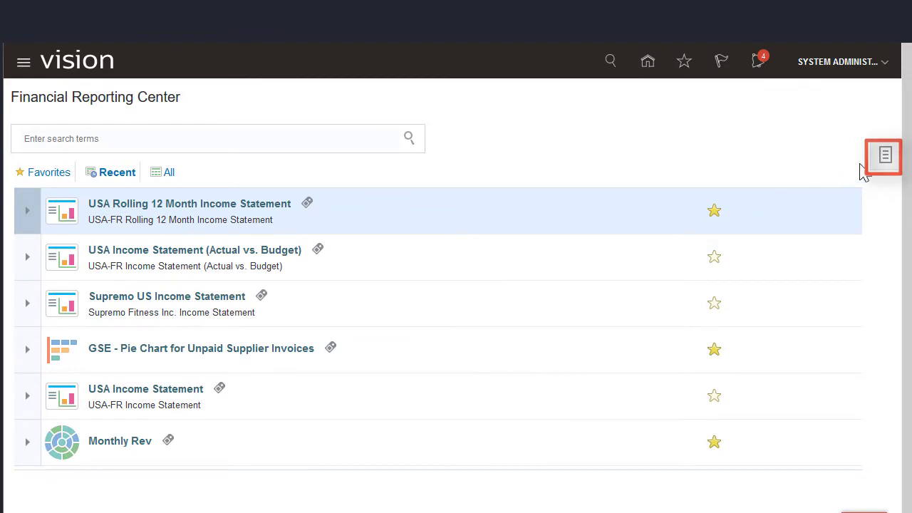
left_click(884, 159)
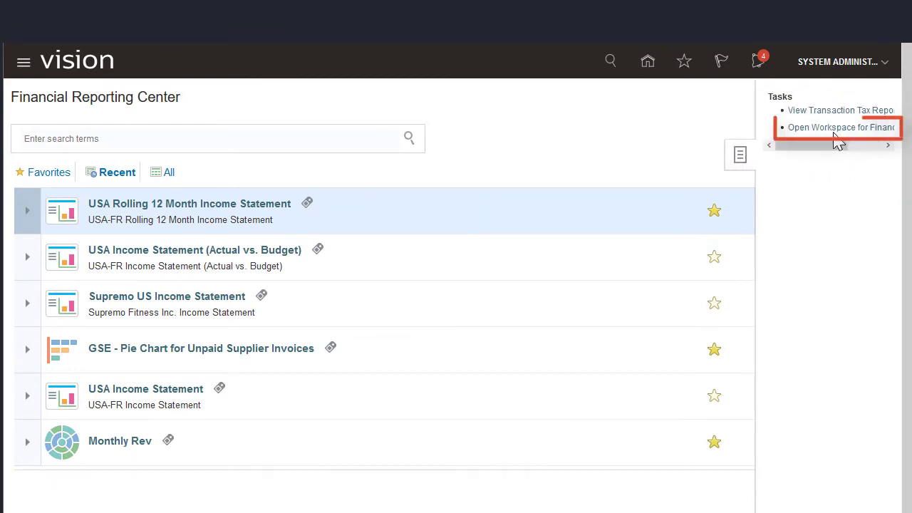
left_click(826, 131)
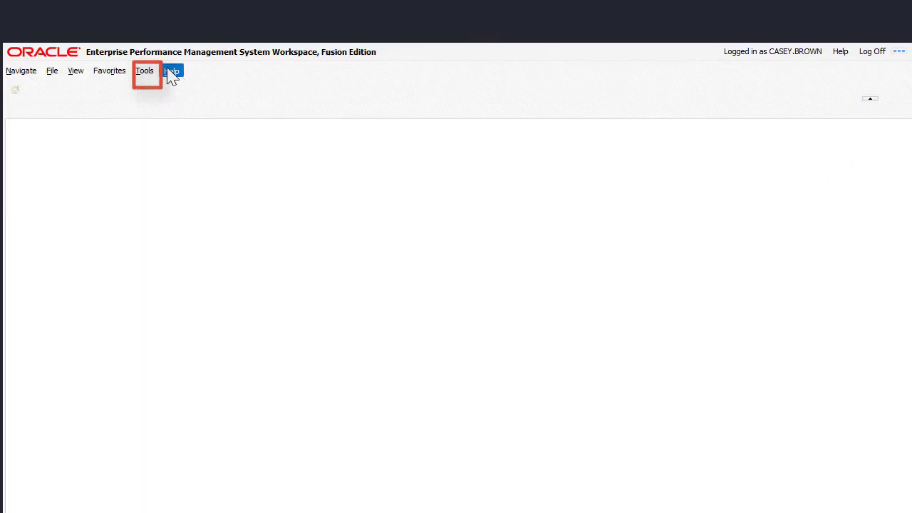
left_click(148, 74)
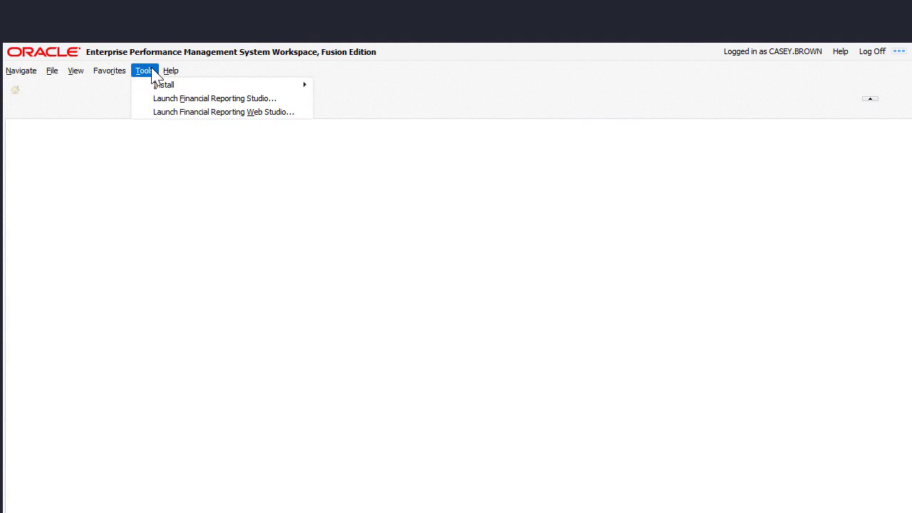
left_click(170, 114)
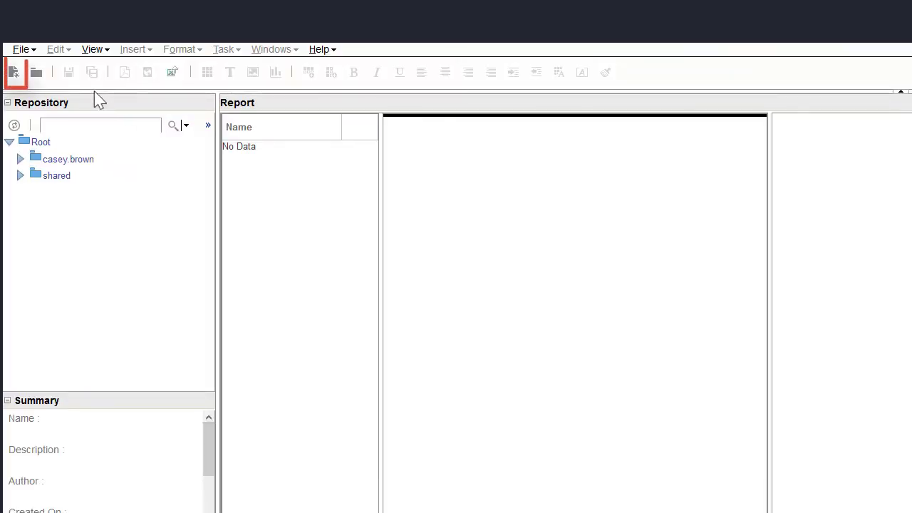
Step: Create a new report and draw a grid across the upper part of its body
left_click(14, 72)
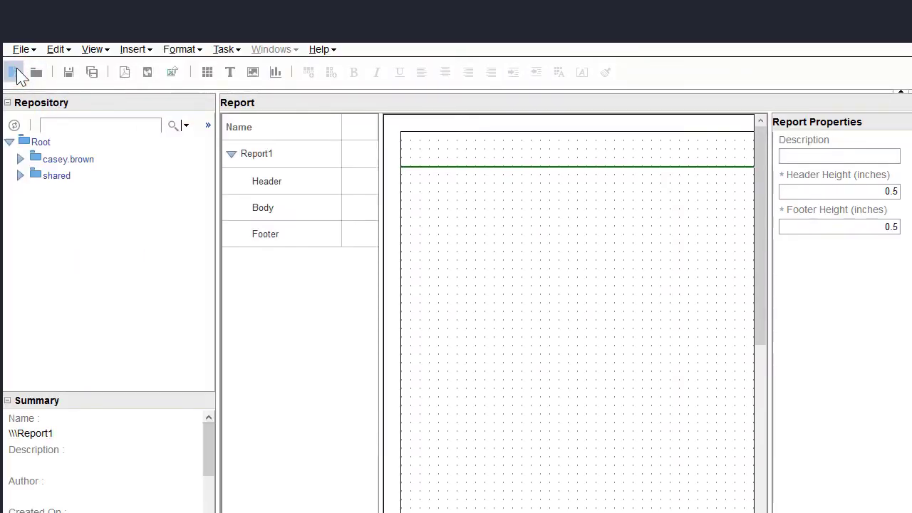
left_click(206, 74)
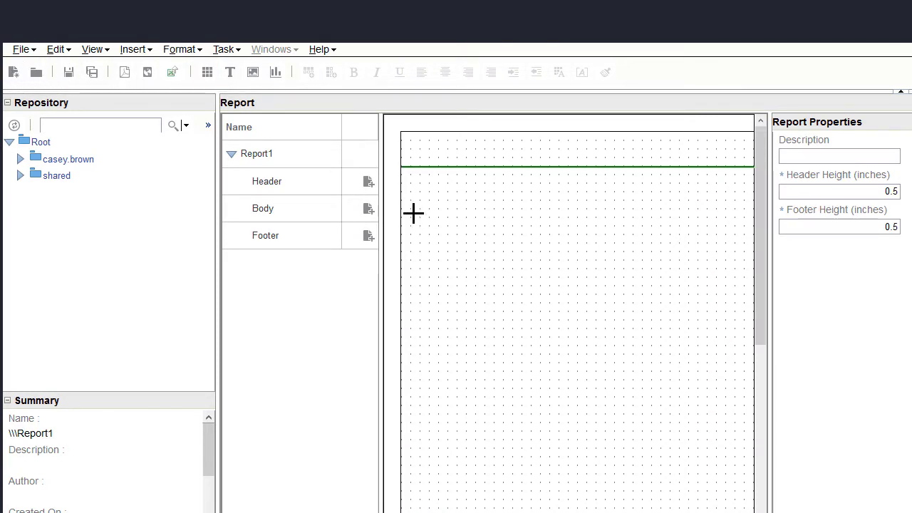
left_click_drag(413, 212, 678, 331)
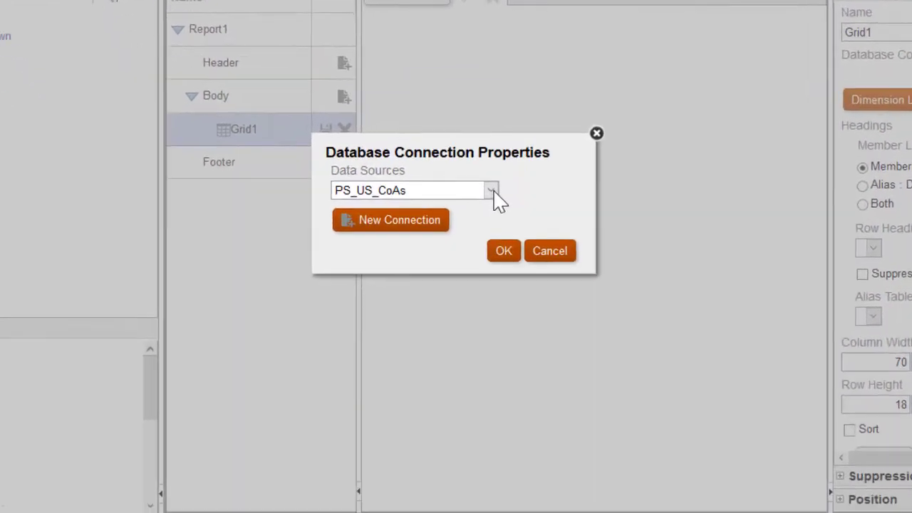
Step: Connect the new grid to the USChartofAccounts data source
left_click(491, 286)
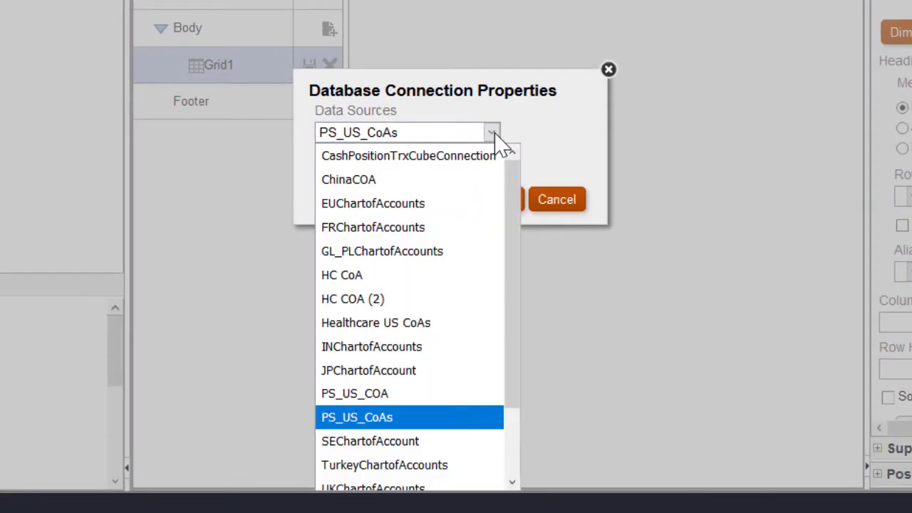
scroll(502, 146, "down", 2)
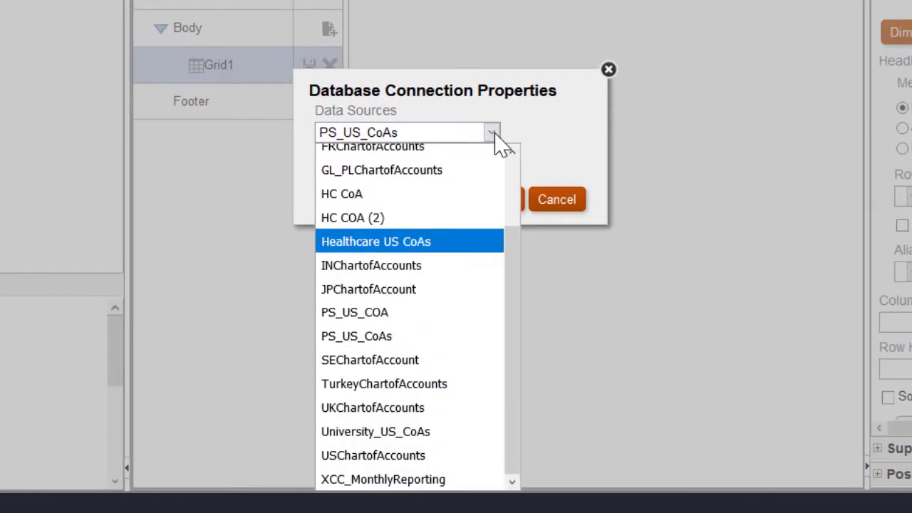
left_click(369, 463)
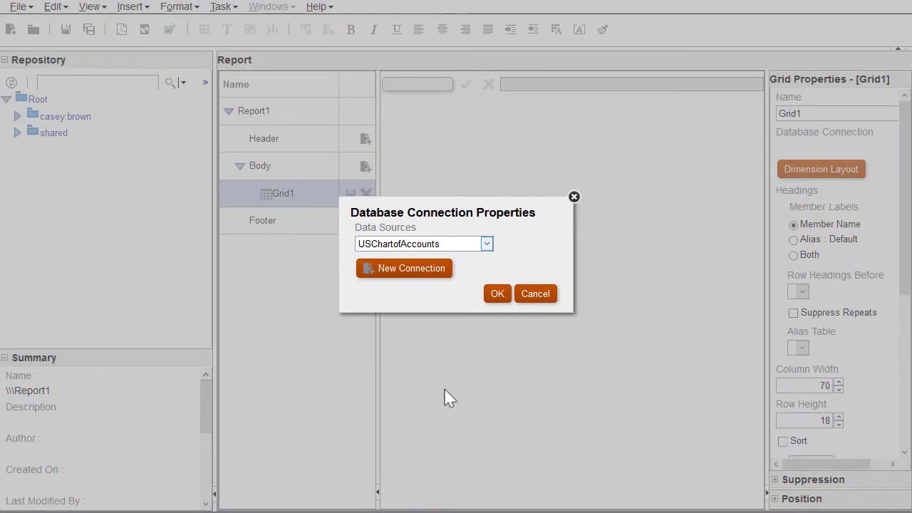
left_click(498, 294)
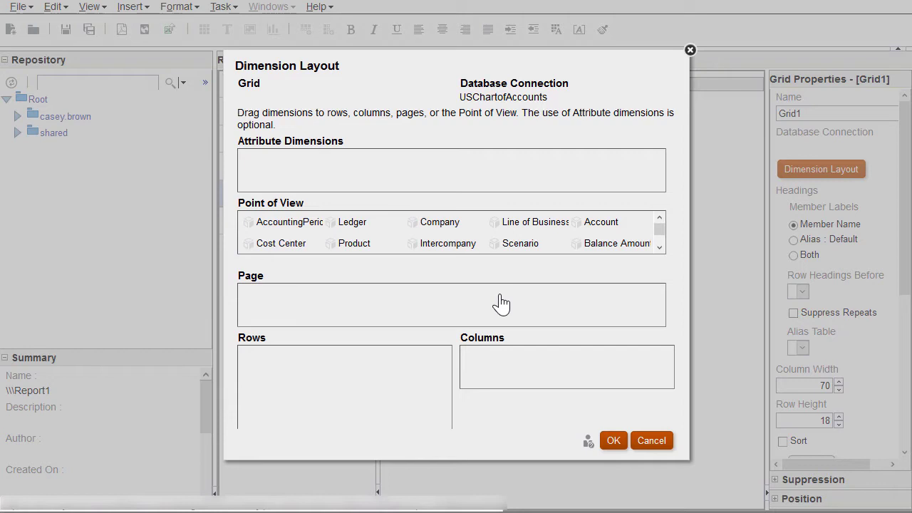
Step: Lay out the grid dimensions with AccountingPeriod in the columns, Account in the rows and Company on the page
left_click_drag(311, 228, 527, 370)
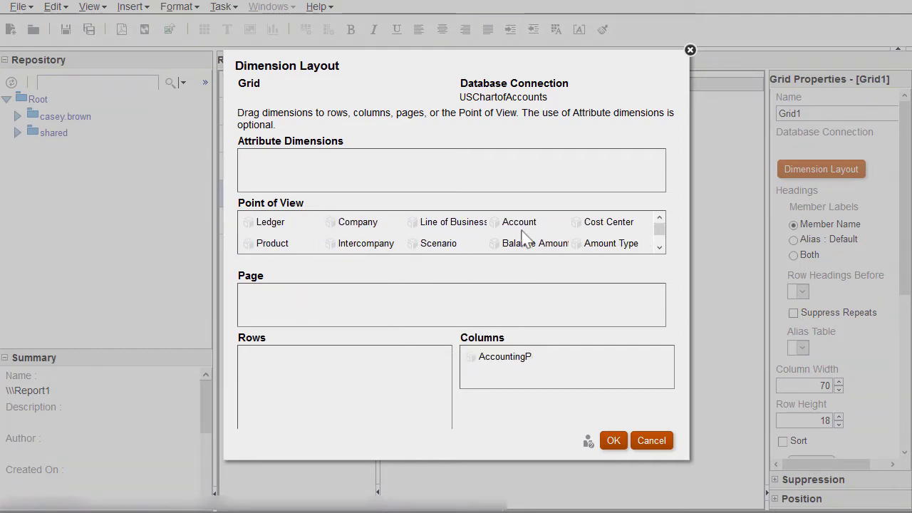
left_click_drag(520, 222, 296, 387)
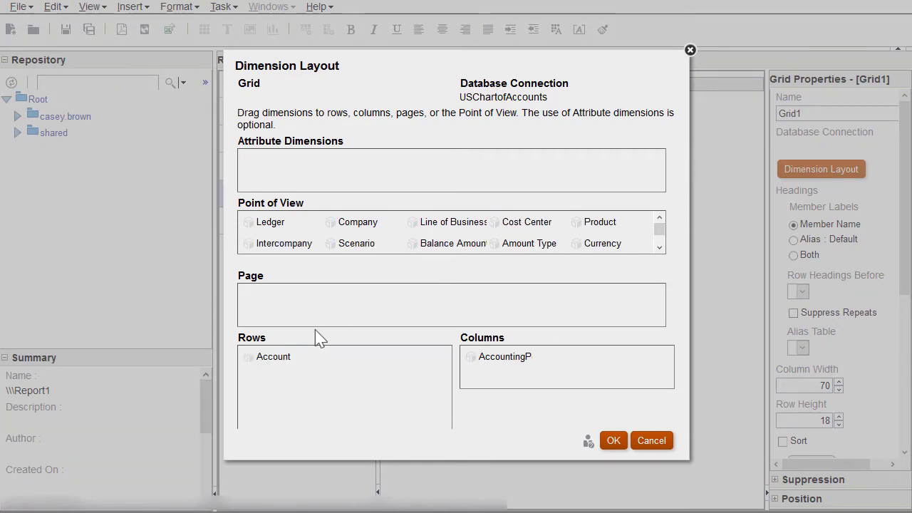
left_click_drag(349, 222, 301, 309)
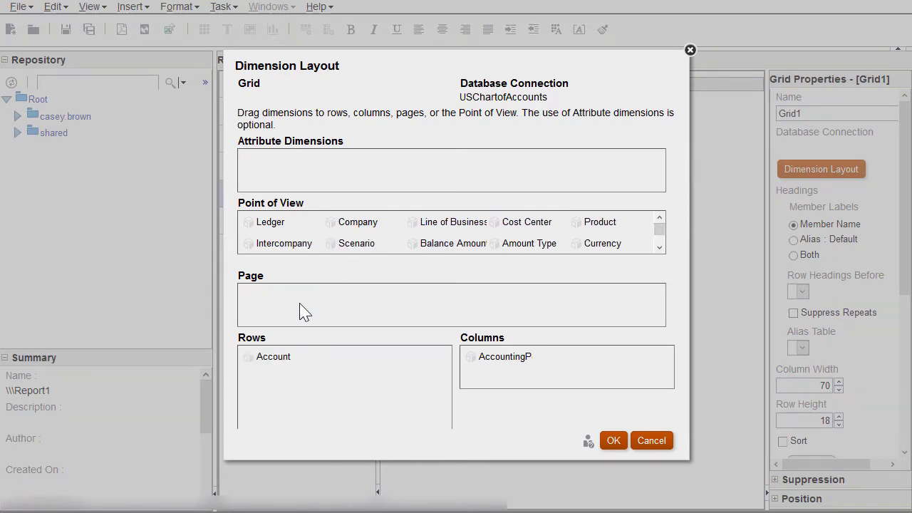
left_click(612, 441)
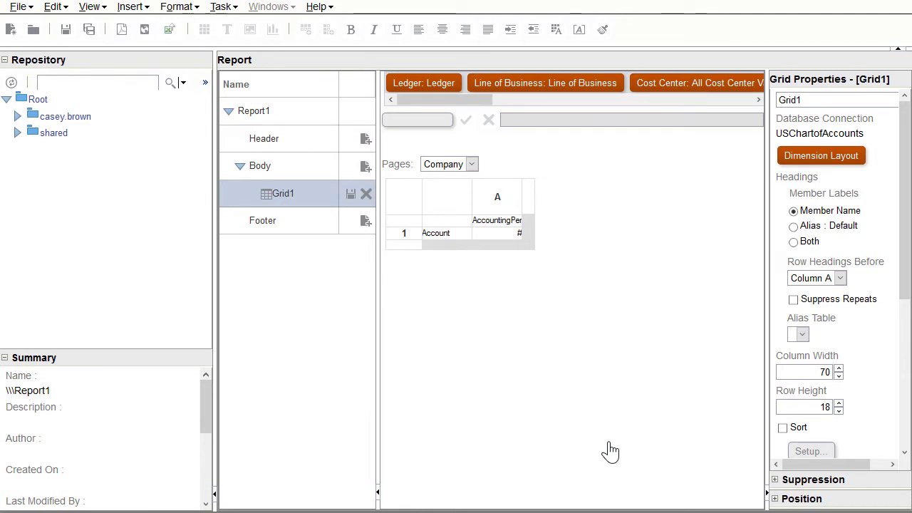
Step: Replace the Account member in row 1 with account 40000, found by searching member names
double_click(451, 240)
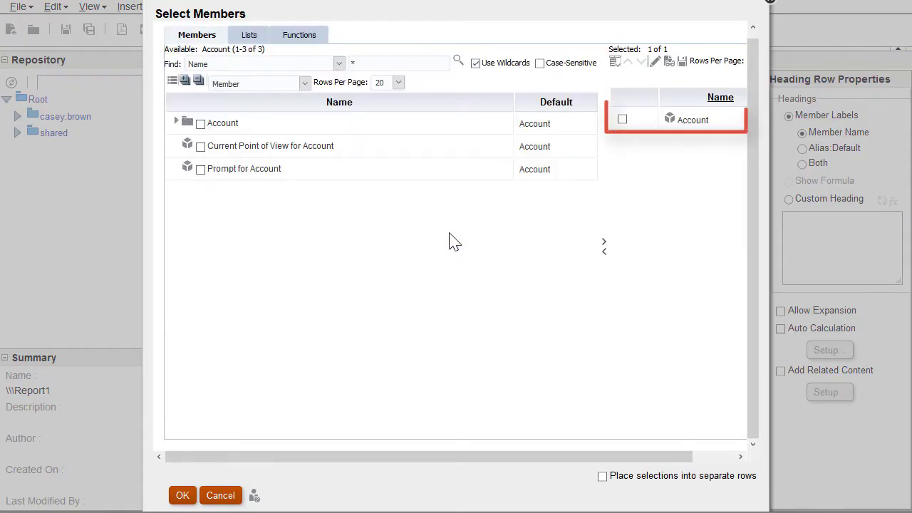
left_click(622, 119)
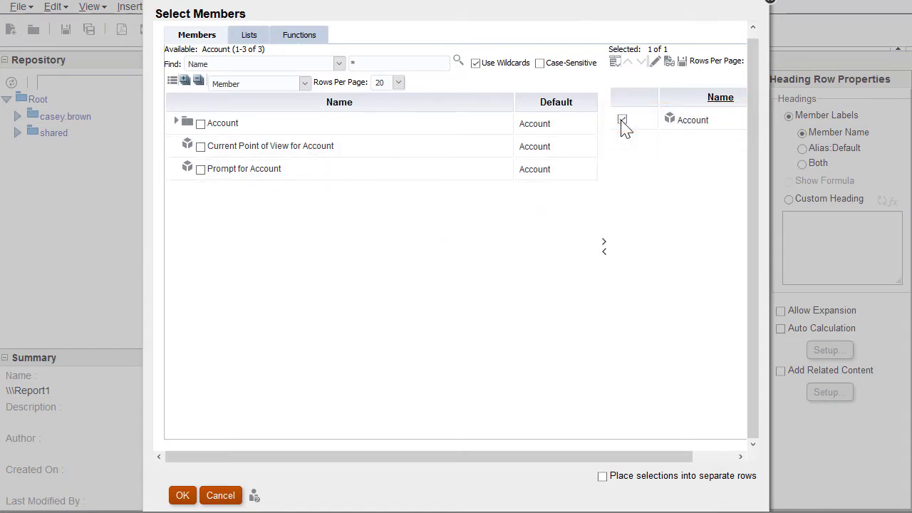
double_click(622, 121)
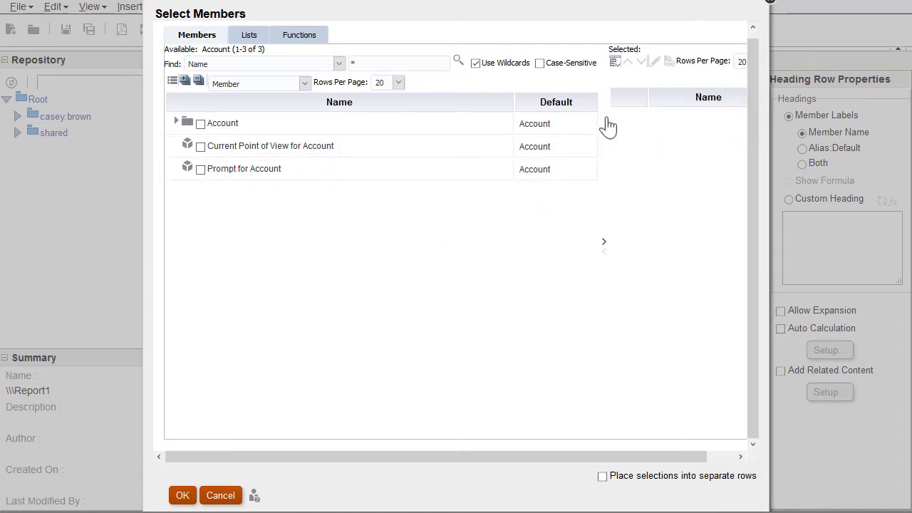
left_click(352, 62)
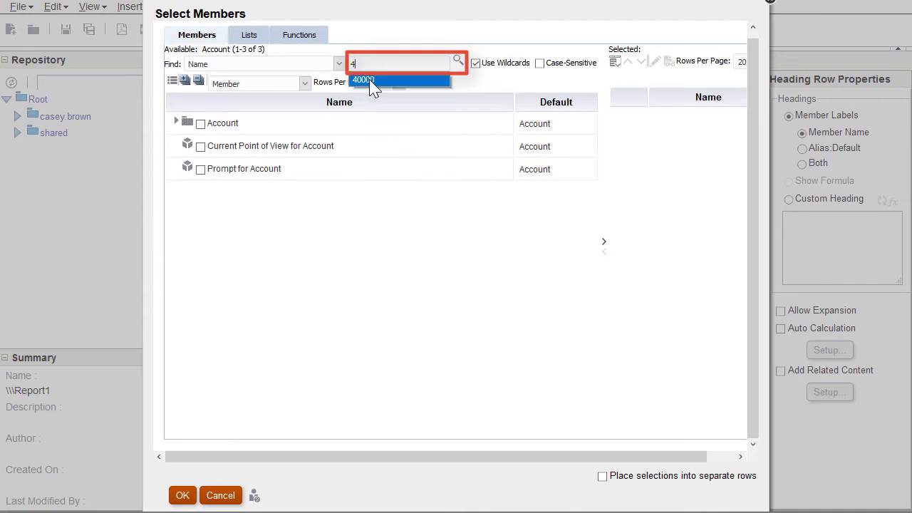
left_click(367, 81)
left_click(456, 62)
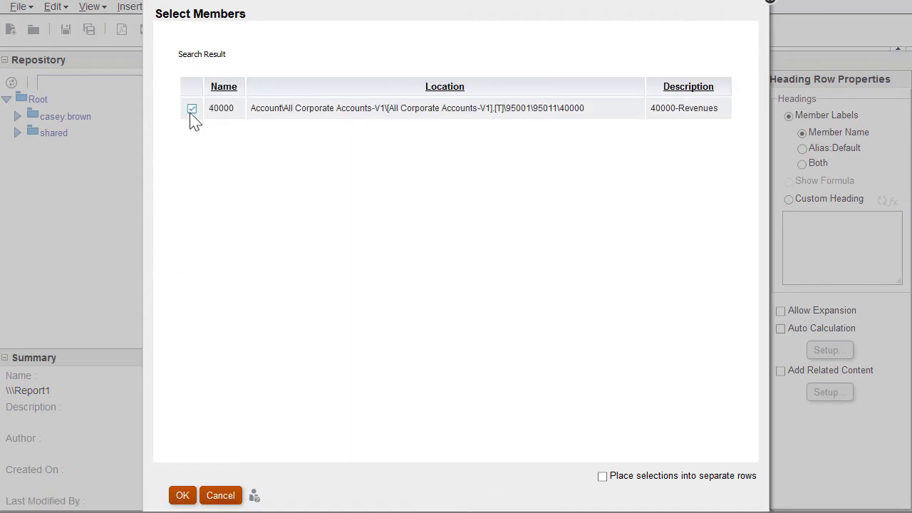
left_click(183, 497)
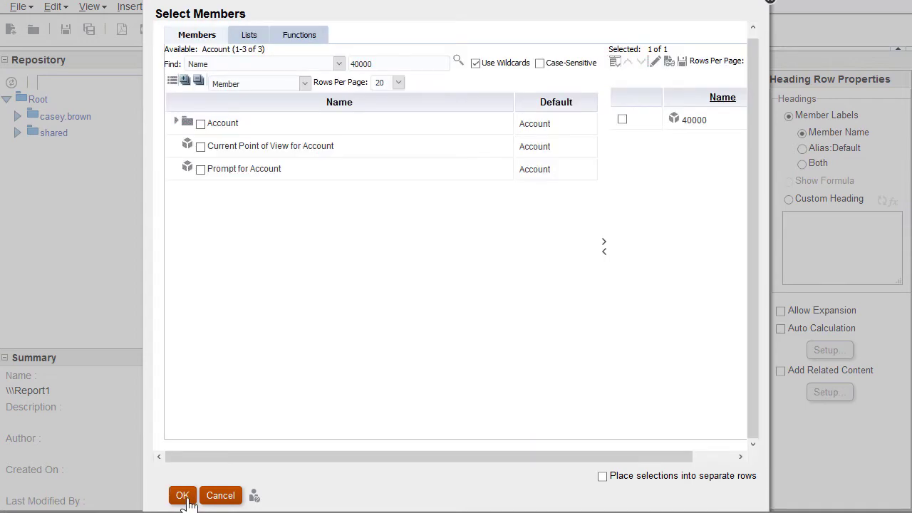
left_click(184, 496)
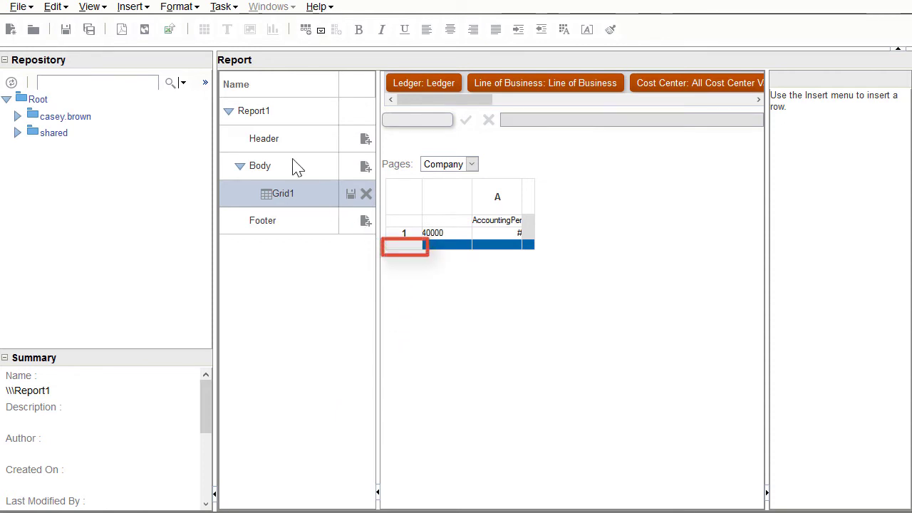
Step: Insert a text row below row 1 of the grid
left_click(131, 7)
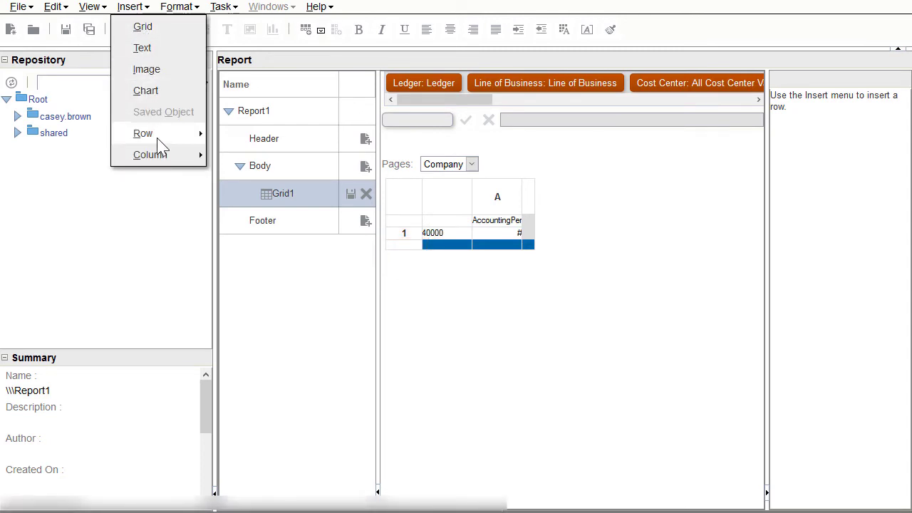
mouse_move(160, 138)
left_click(238, 180)
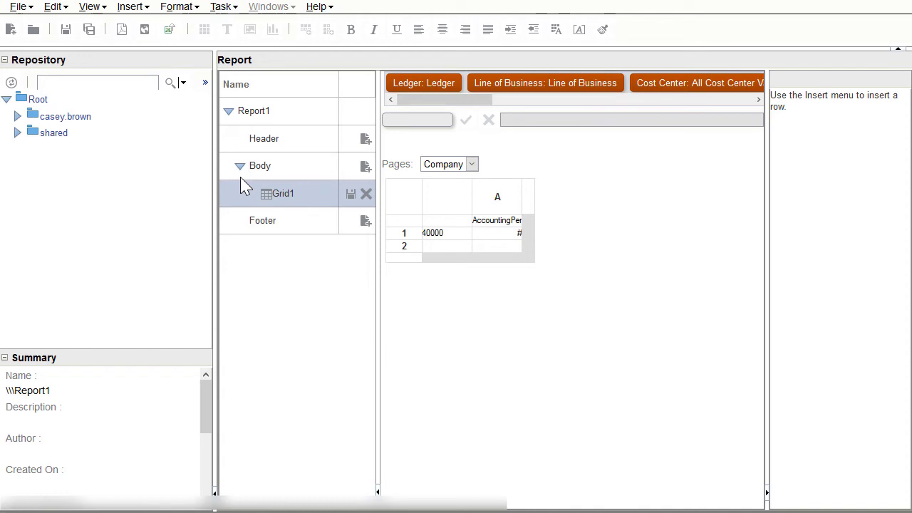
Step: Insert a data row below row 2 of the grid
left_click(397, 257)
right_click(397, 257)
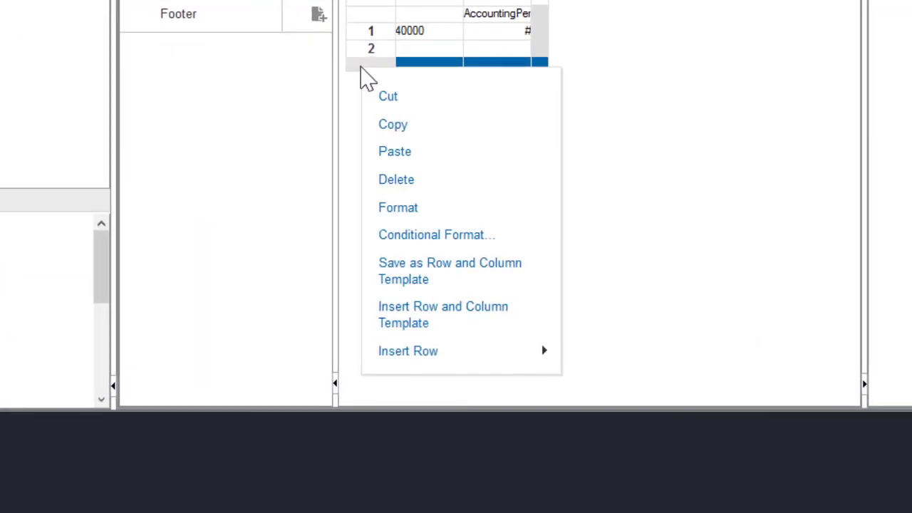
mouse_move(428, 354)
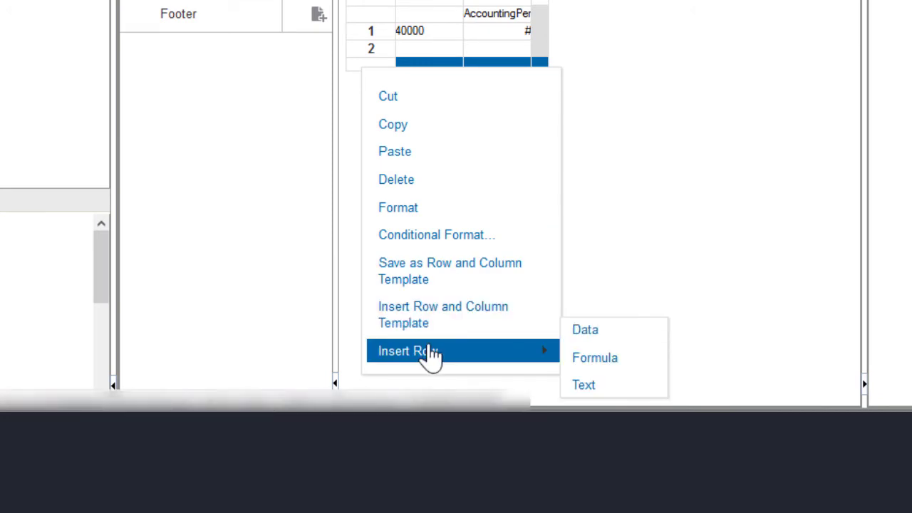
left_click(580, 331)
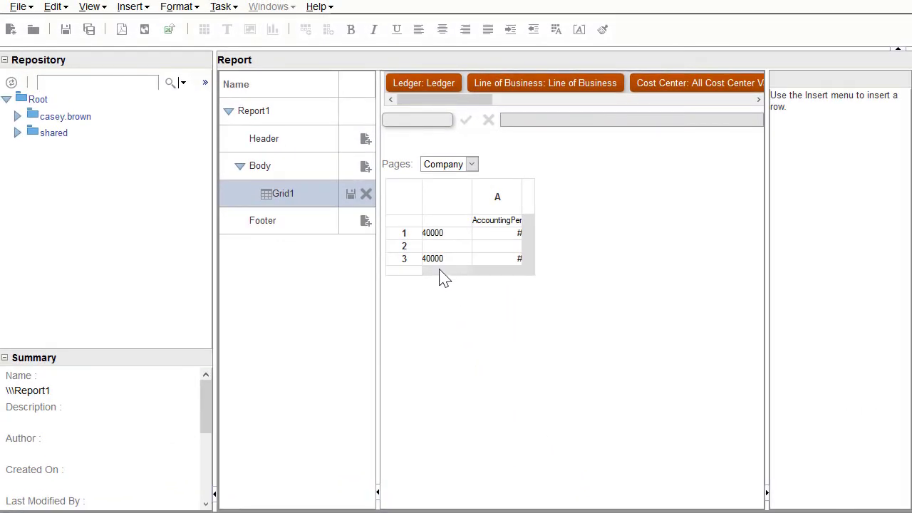
Step: Open the member selection for row 3 and remove account 40000 from the selected members
left_click(440, 263)
double_click(440, 263)
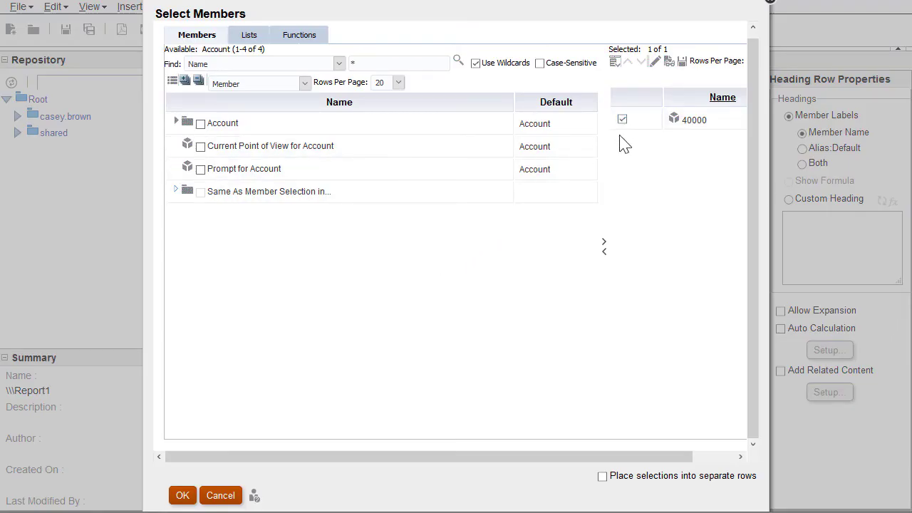
left_click(602, 252)
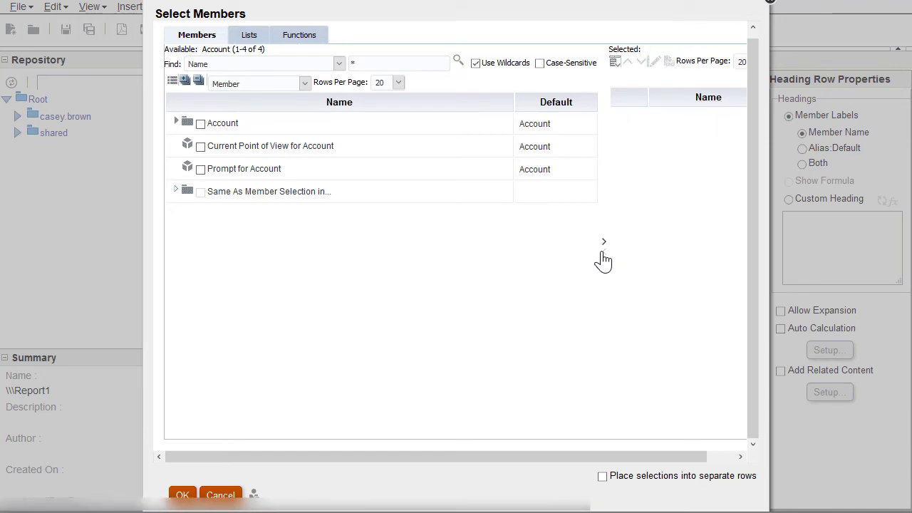
Step: Expand the Account hierarchy through All Corporate Accounts-V1, T-TOTAL and 95001-Net Income Current Year down to the accounts under 95021-Expenses
left_click(185, 122)
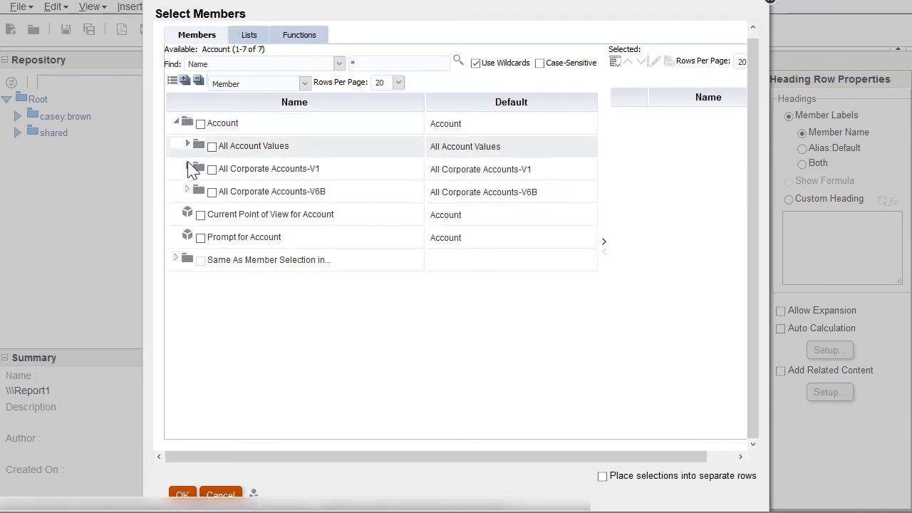
left_click(188, 168)
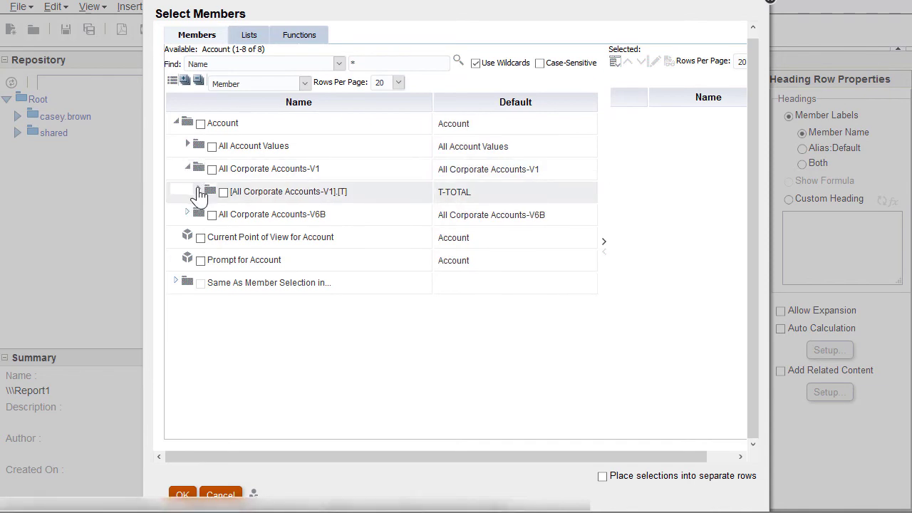
left_click(198, 189)
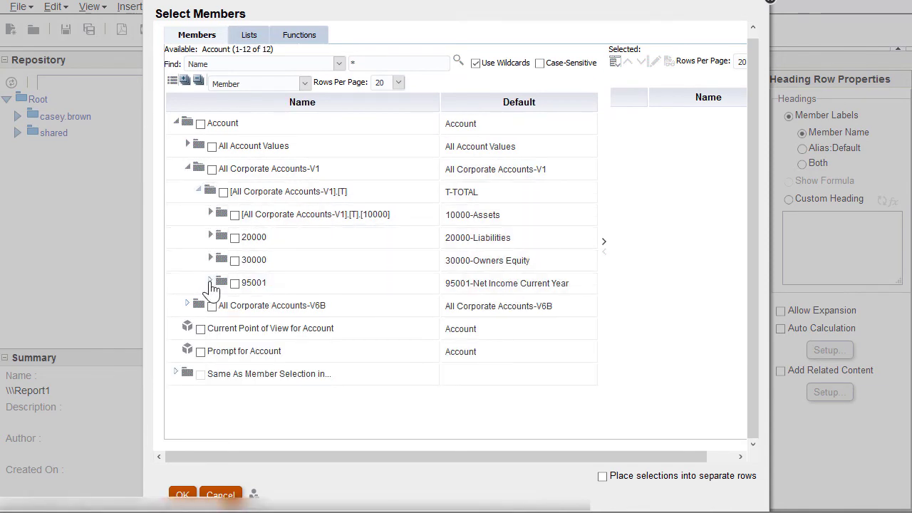
left_click(210, 282)
left_click(221, 327)
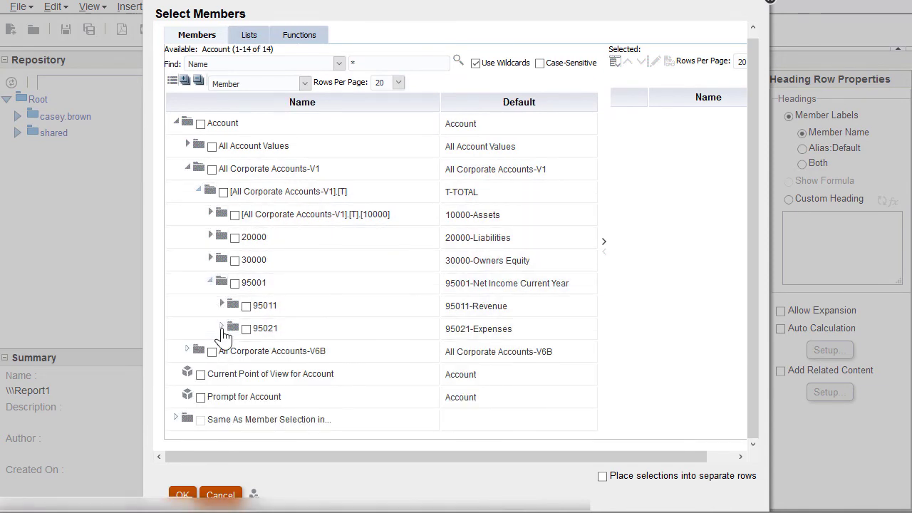
Step: Assign accounts 50000, 60000 and 70000 to the grid starting at row 3, placing the selections into separate rows
left_click(258, 292)
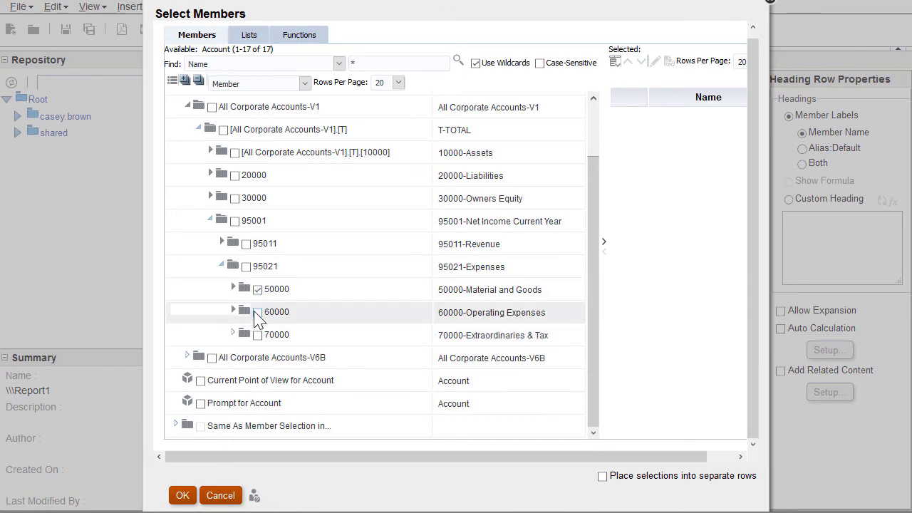
left_click(258, 313)
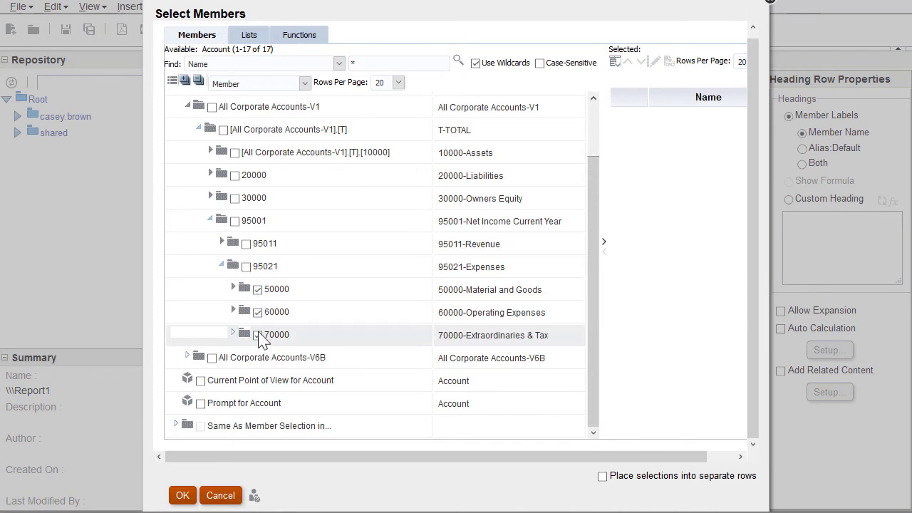
left_click(257, 335)
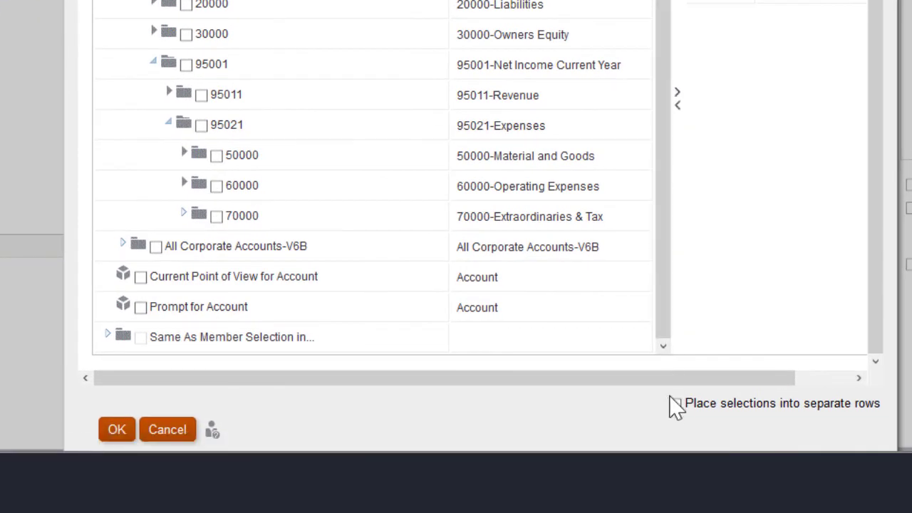
left_click(674, 405)
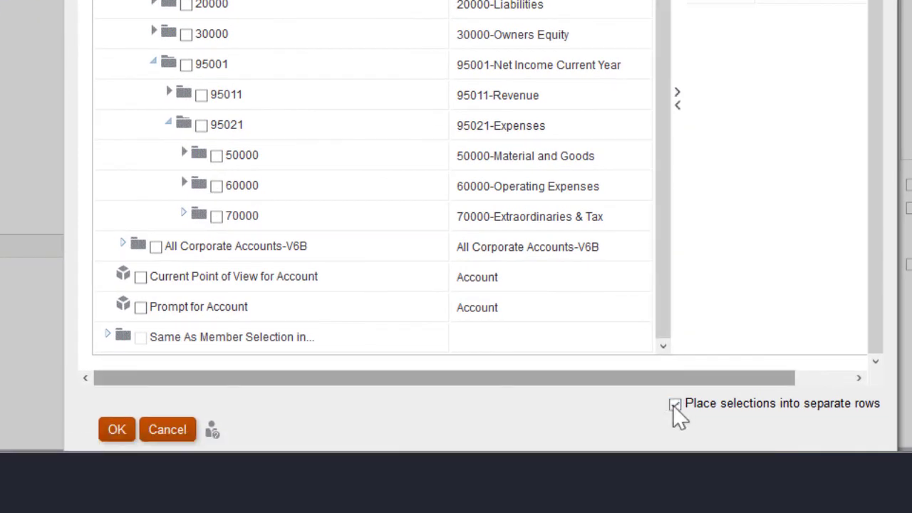
left_click(117, 429)
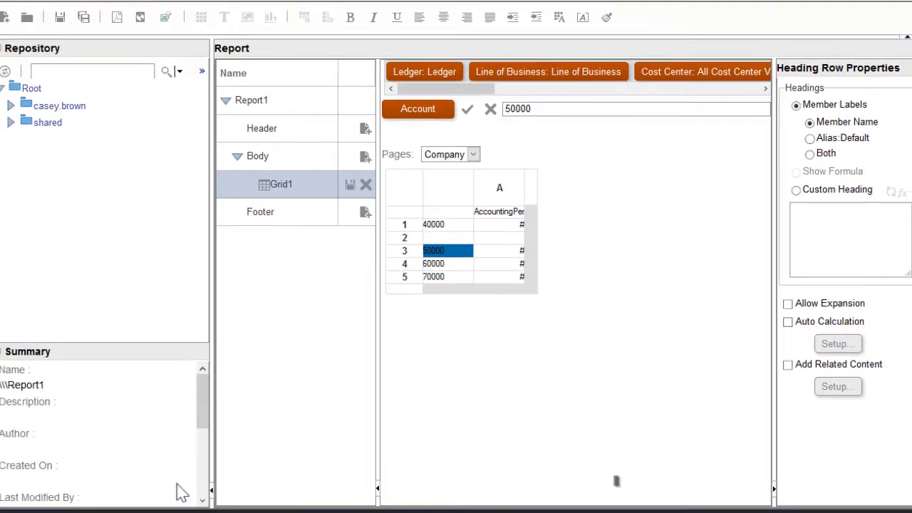
Step: Save the report as Income statement in the user's personal folder, keeping the type Reports
left_click(65, 29)
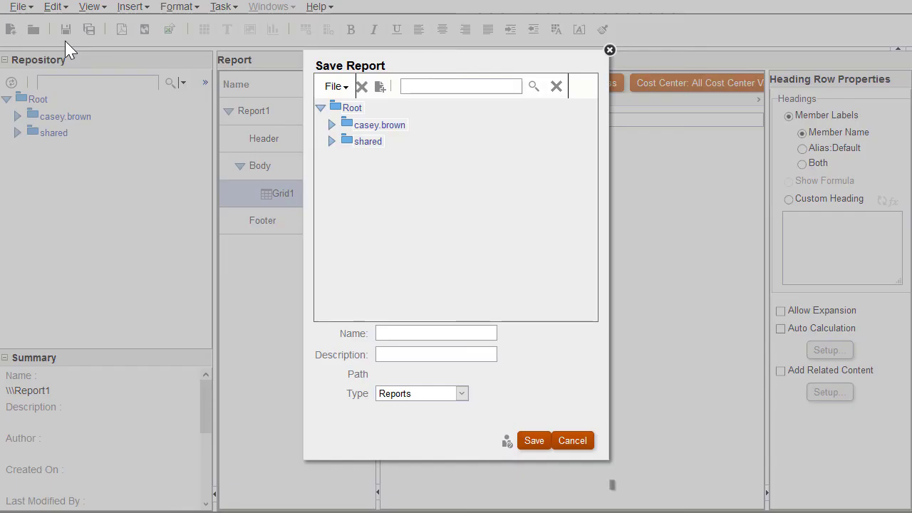
left_click(362, 126)
left_click(403, 334)
type("I")
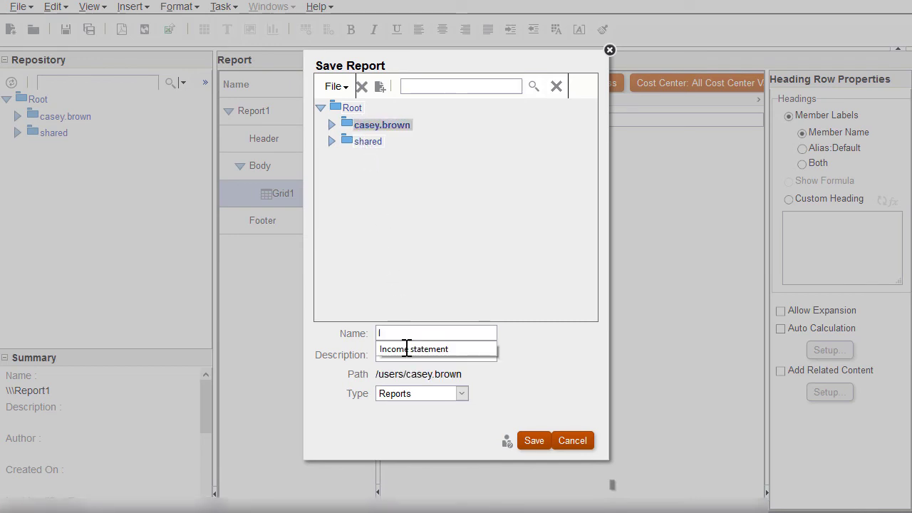
left_click(407, 349)
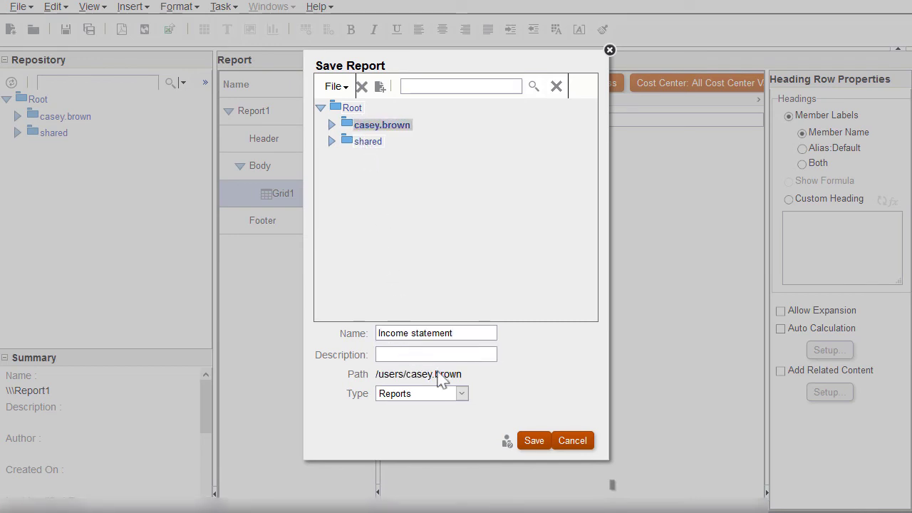
left_click(534, 442)
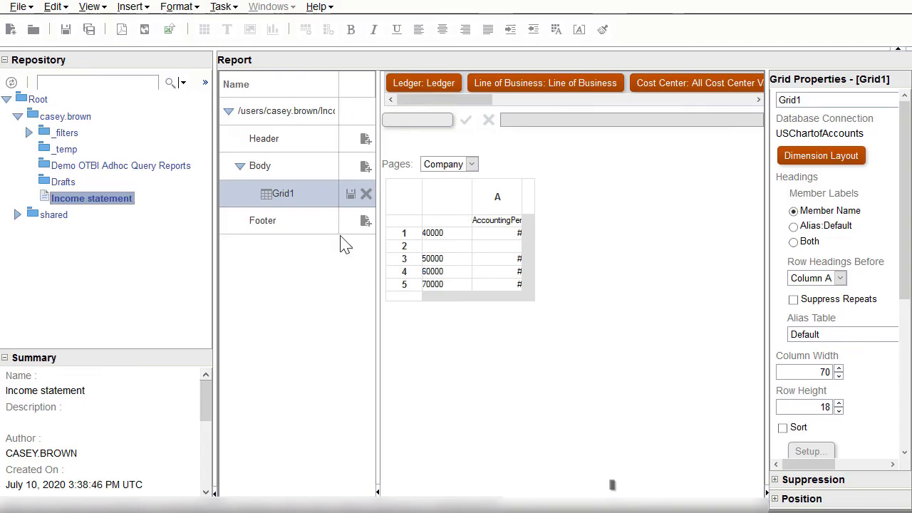
Step: Preview the Income statement report
left_click(146, 31)
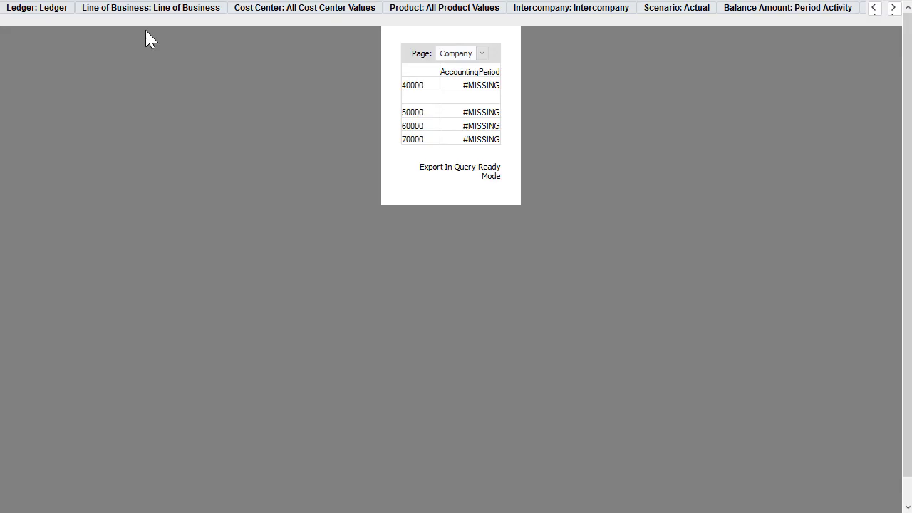